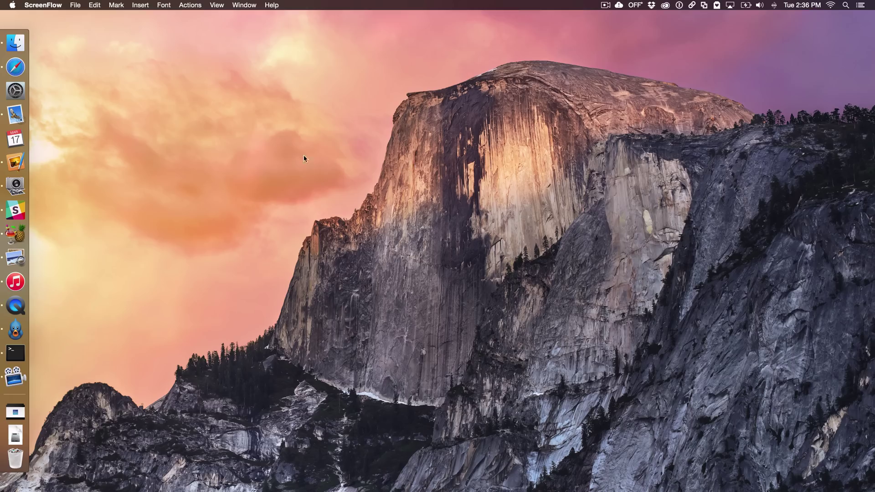
Open a Finder window showing the External drive's contents.
click(15, 42)
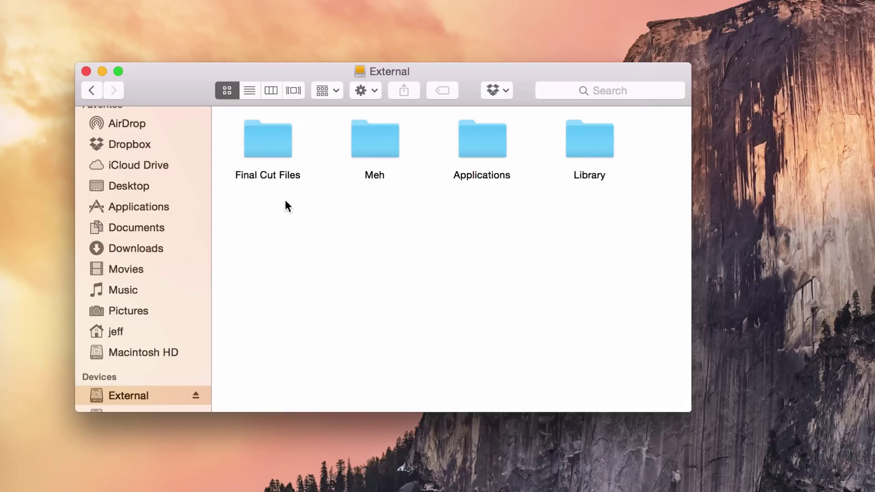
Browse into Final Cut Files and Final Cut Original Media, then return to the External drive.
double_click(270, 153)
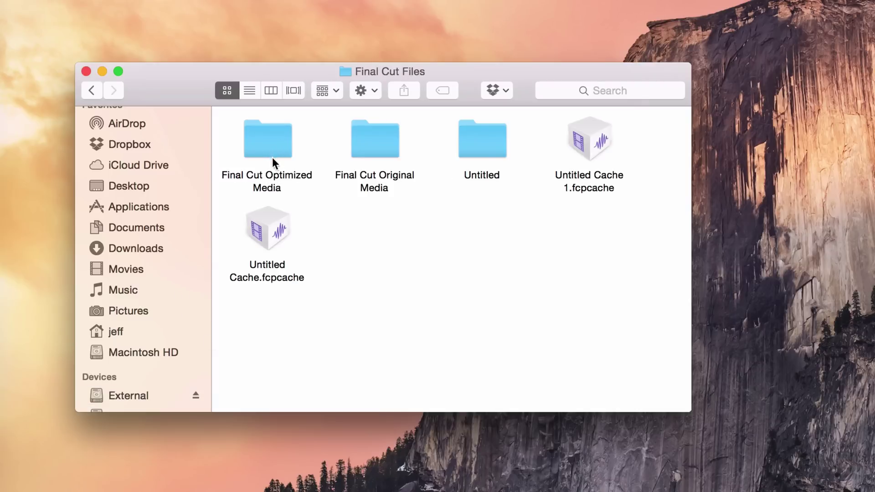
double_click(371, 140)
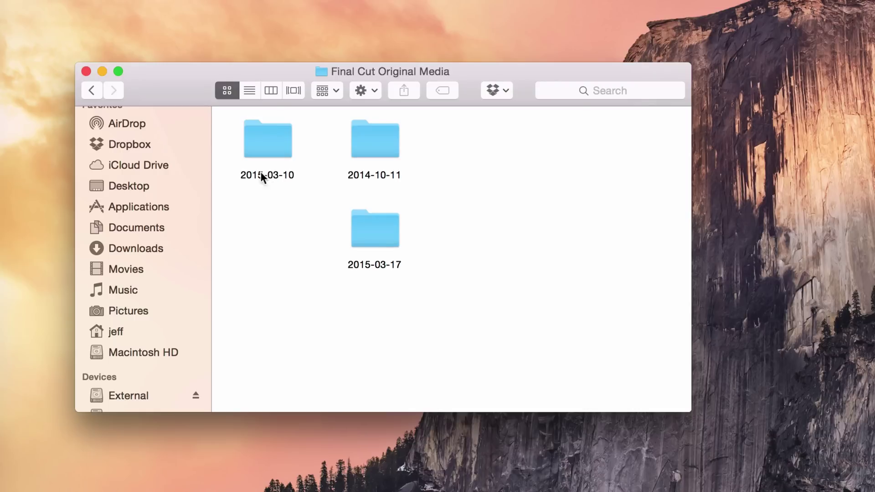
click(91, 91)
click(91, 92)
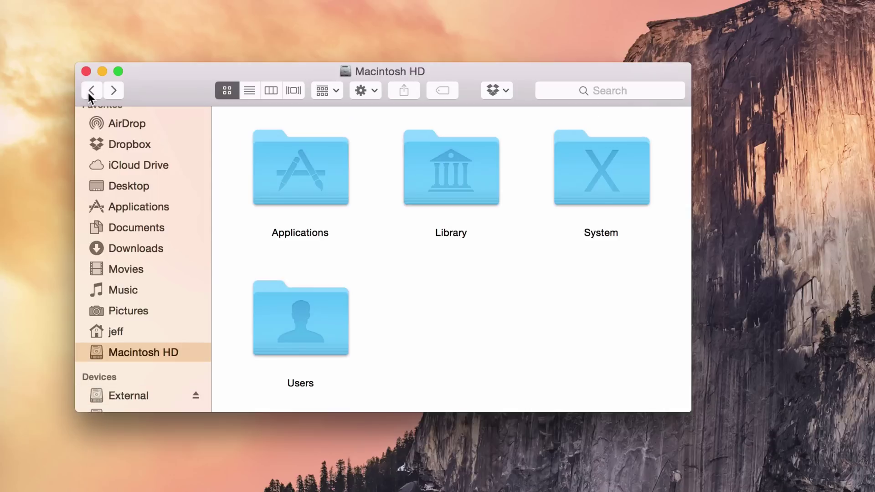
click(141, 395)
Reopen Final Cut Files and select the Final Cut Original Media folder.
double_click(271, 148)
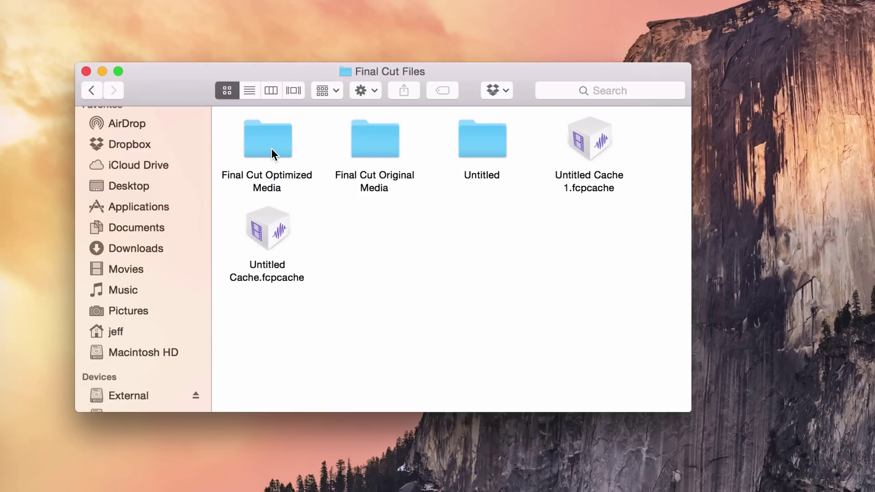
click(386, 144)
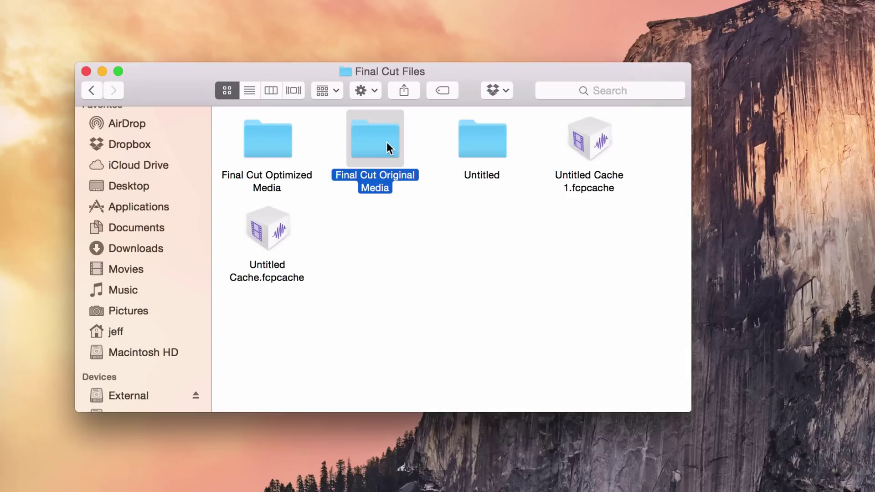
double_click(387, 144)
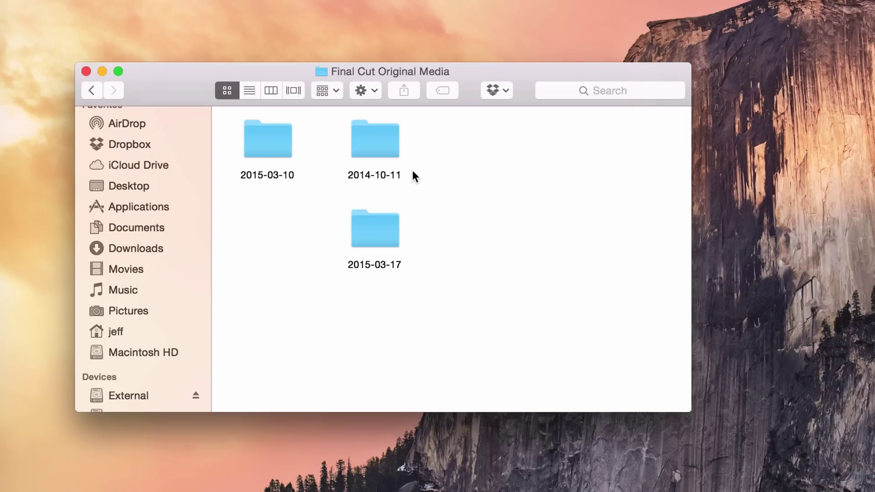
click(95, 91)
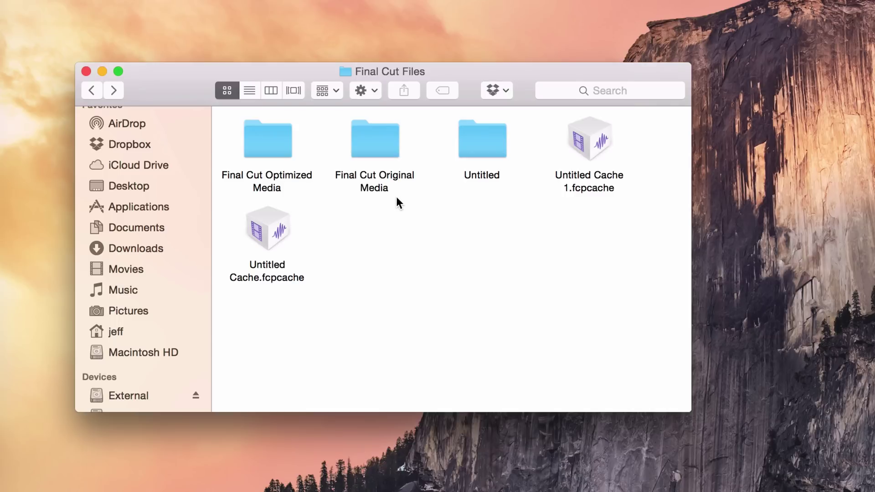
click(383, 145)
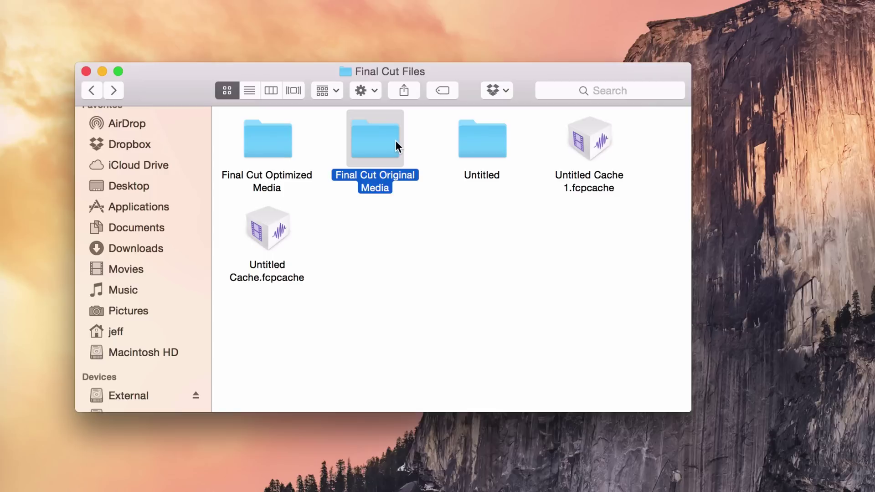
Make an alias of Final Cut Original Media inside the Final Cut Files folder.
right_click(381, 142)
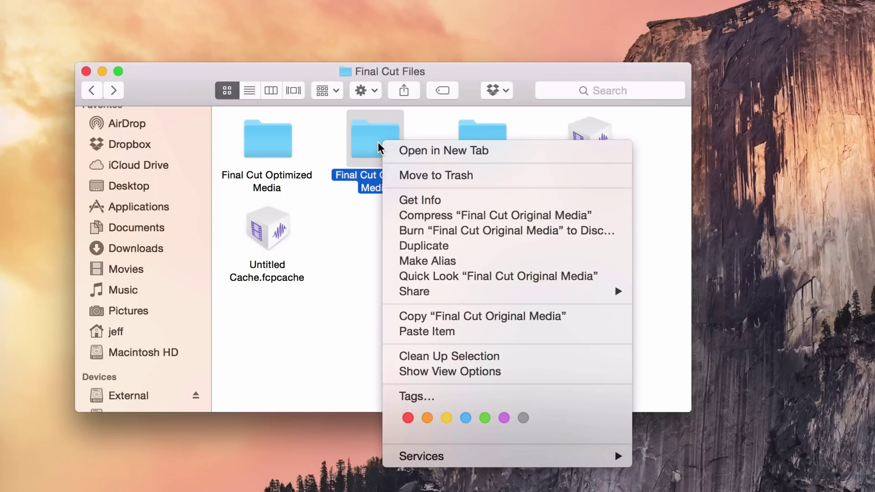
click(431, 261)
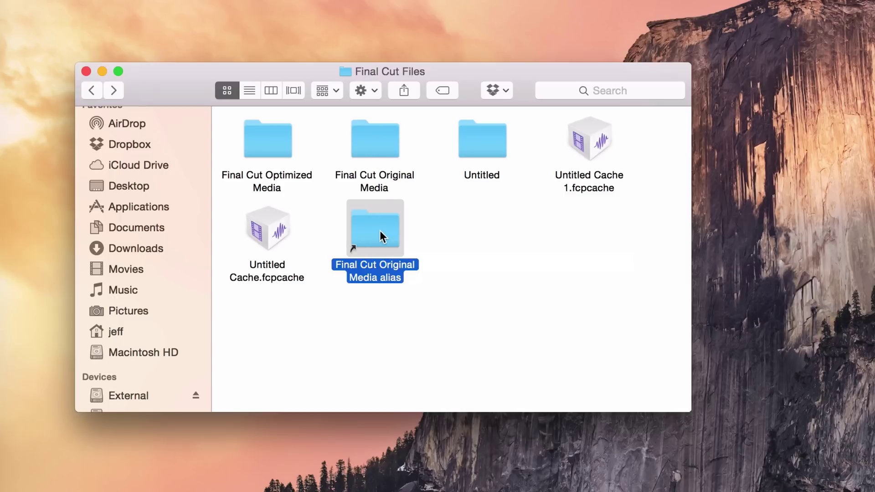
Copy the alias to the desktop and confirm it opens Final Cut Original Media.
drag(379, 230, 817, 83)
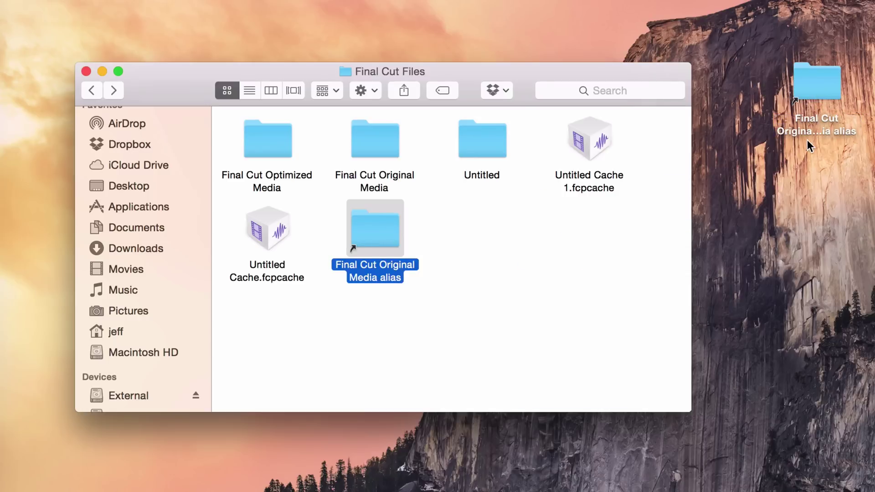
click(103, 72)
click(817, 89)
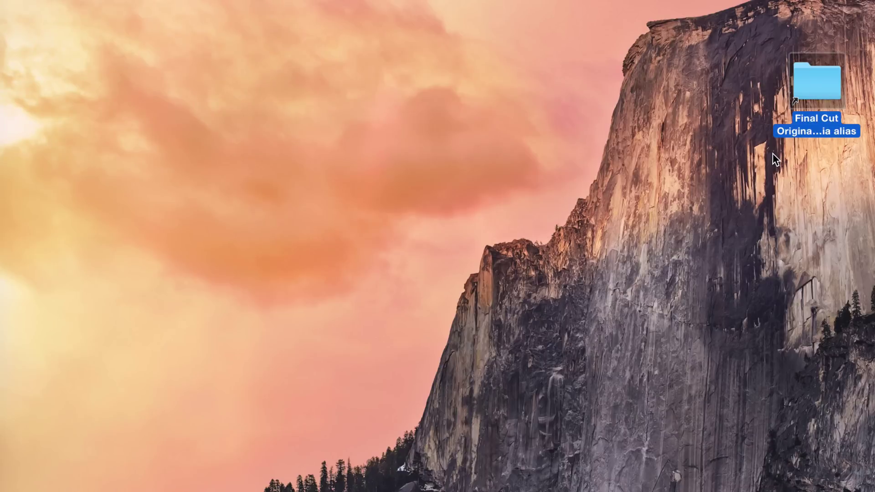
double_click(830, 78)
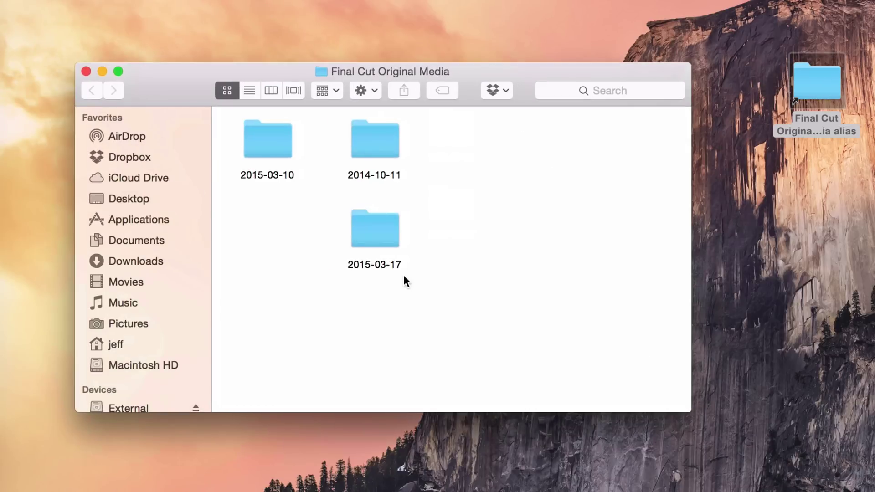
click(102, 72)
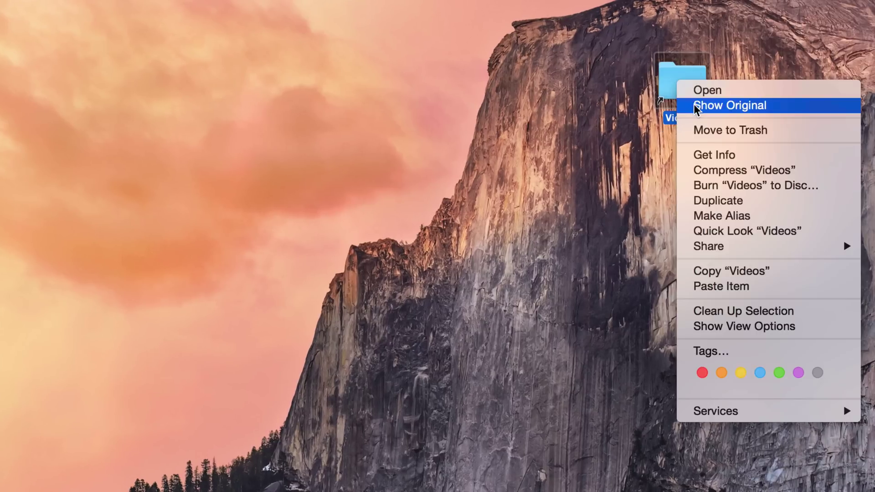
Reveal the Videos alias's original folder in Final Cut Files, then deselect it.
click(693, 105)
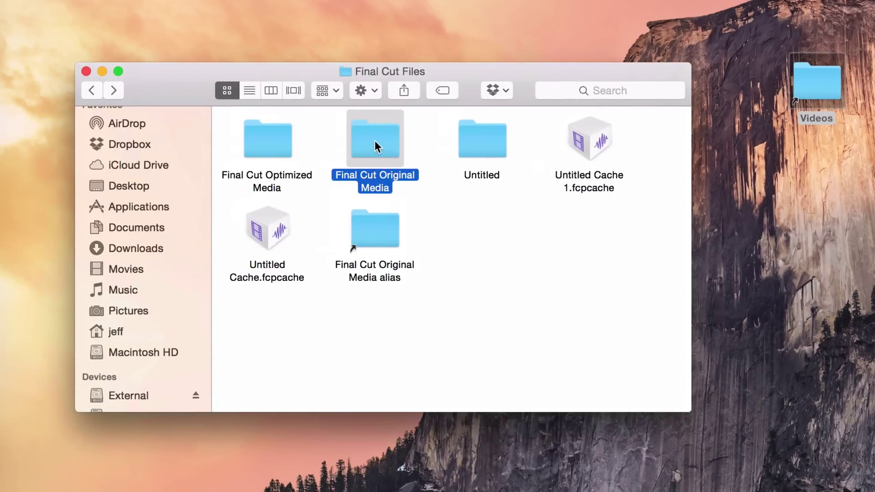
click(515, 253)
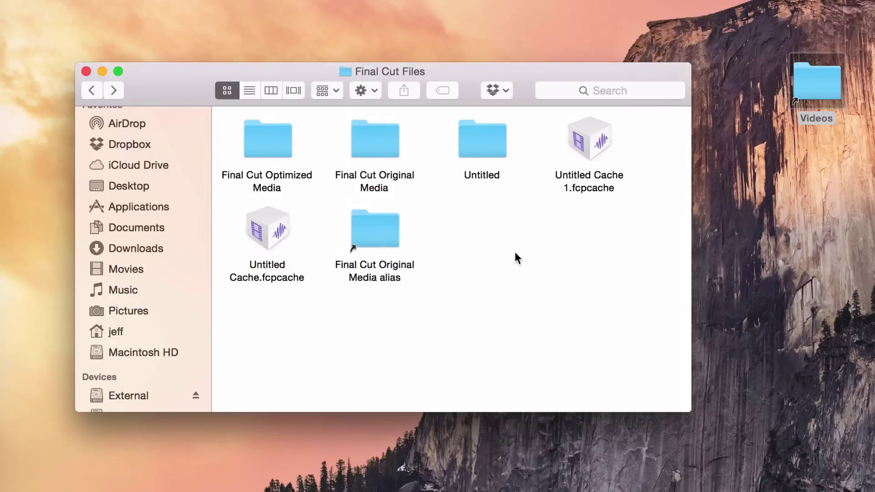
Delete the desktop Videos alias and the Final Cut Original Media alias in Final Cut Files.
click(846, 66)
key(super+BackSpace)
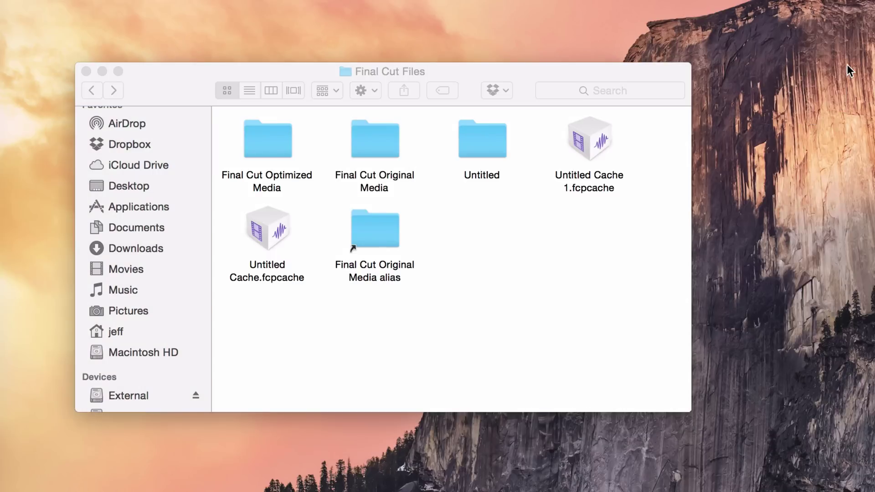
click(483, 281)
click(351, 214)
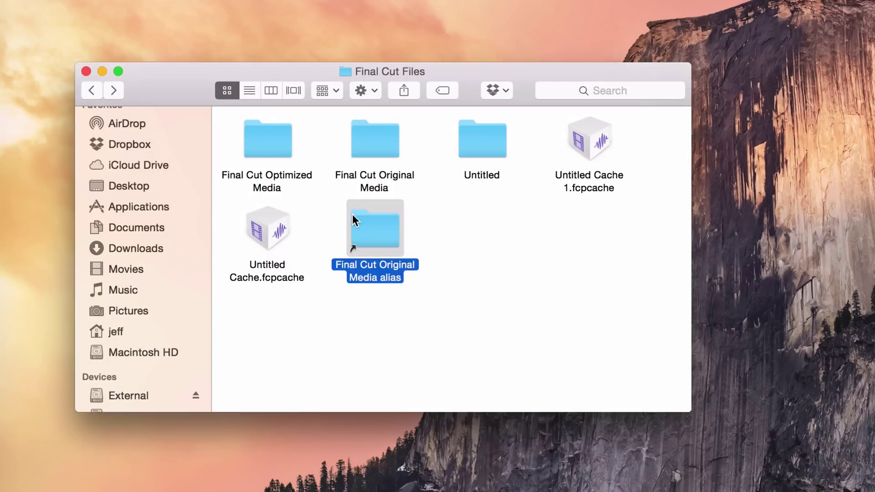
key(super+BackSpace)
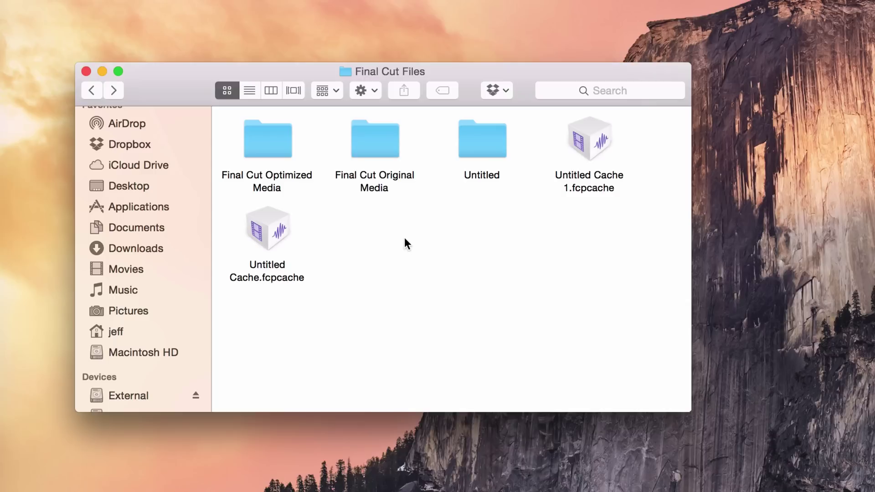
Option+Command-drag Final Cut Original Media onto the desktop to create a new alias.
click(385, 136)
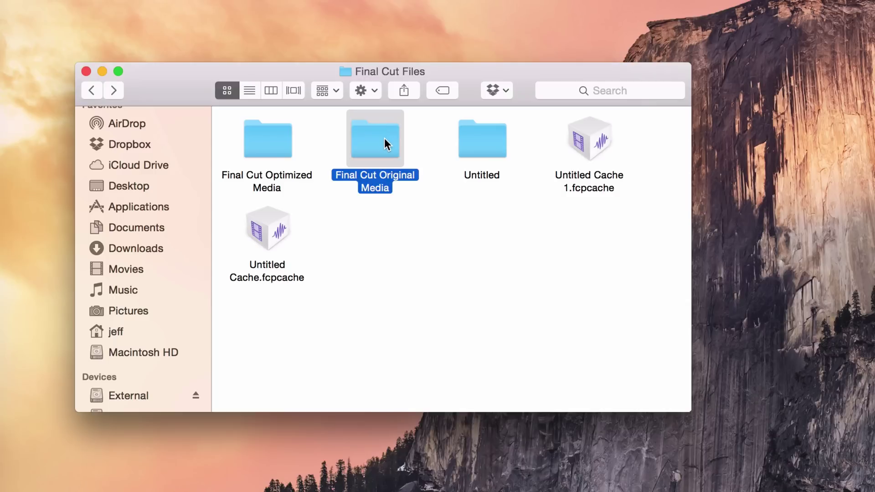
key(alt+super)
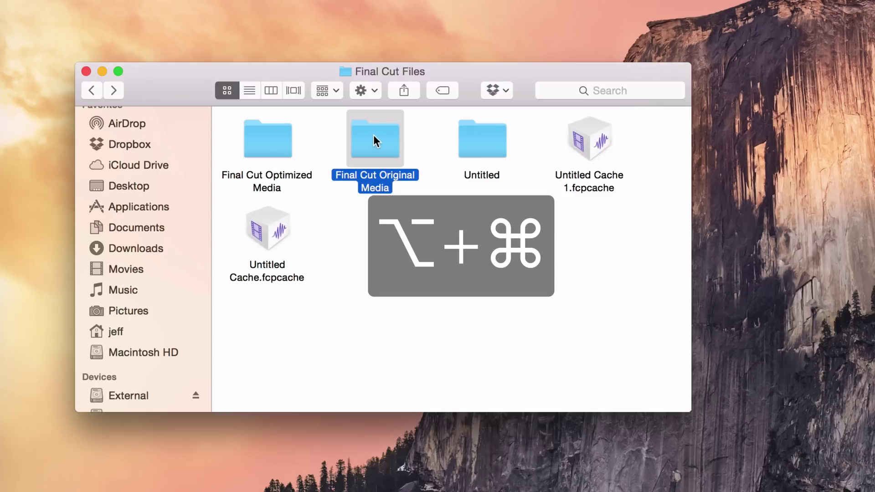
drag(370, 136, 777, 110)
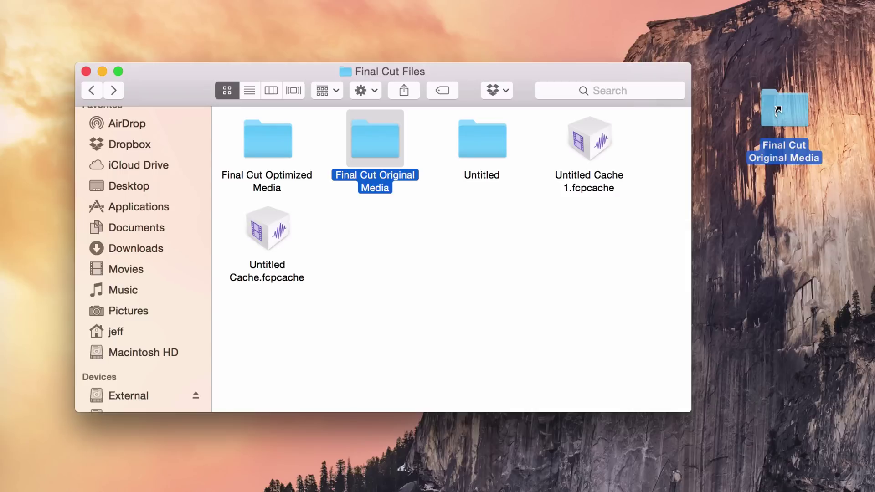
click(763, 188)
click(777, 113)
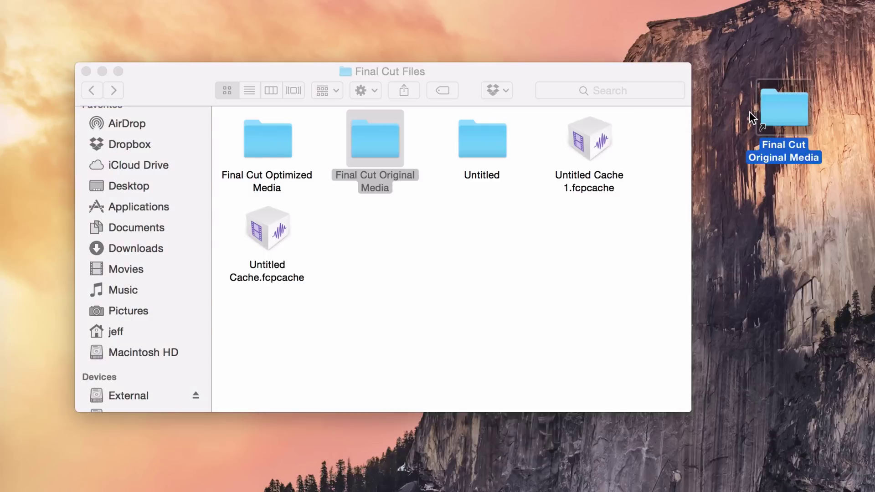
click(393, 236)
Rename the desktop alias to 'Videos', verify it opens Final Cut Original Media, and close that window.
key(Return)
text(Videos)
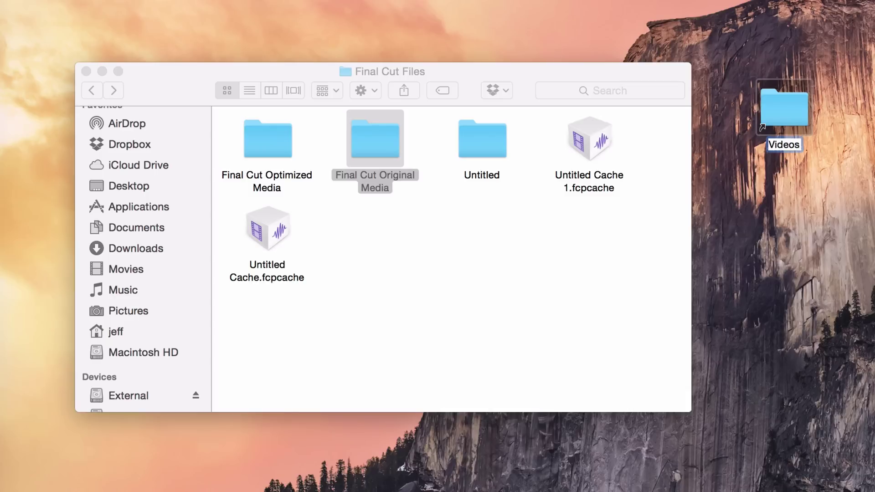
key(Return)
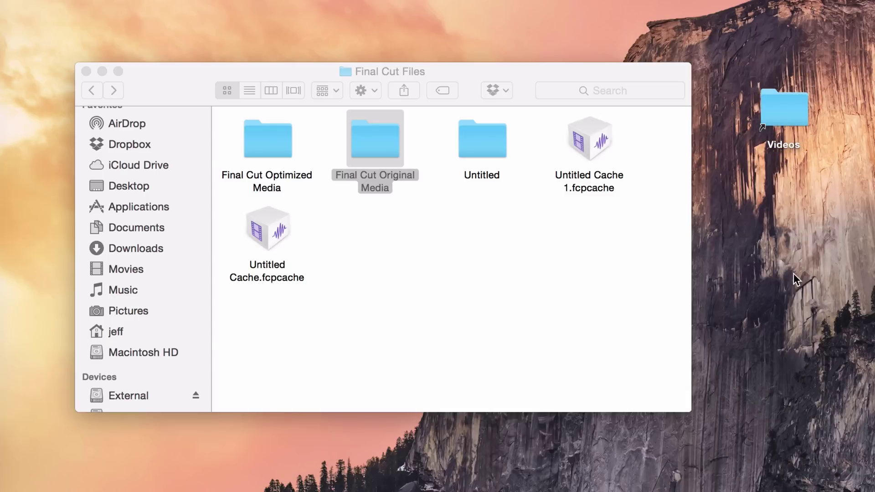
double_click(791, 108)
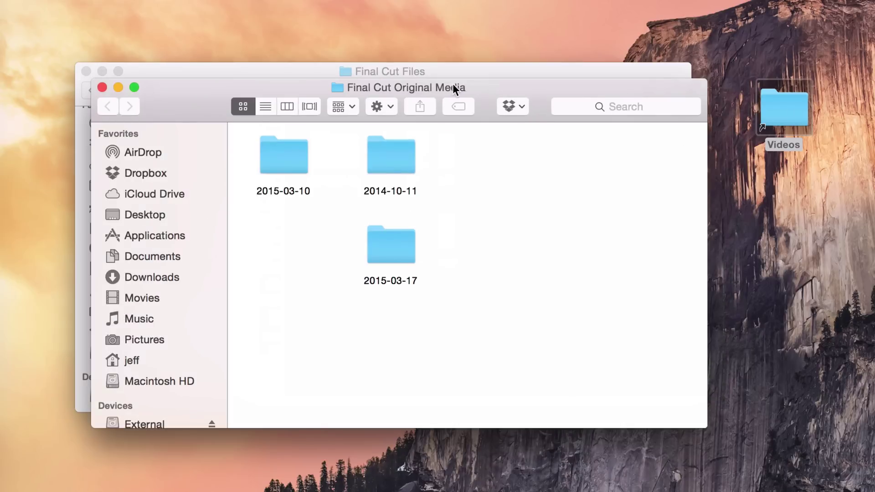
click(102, 85)
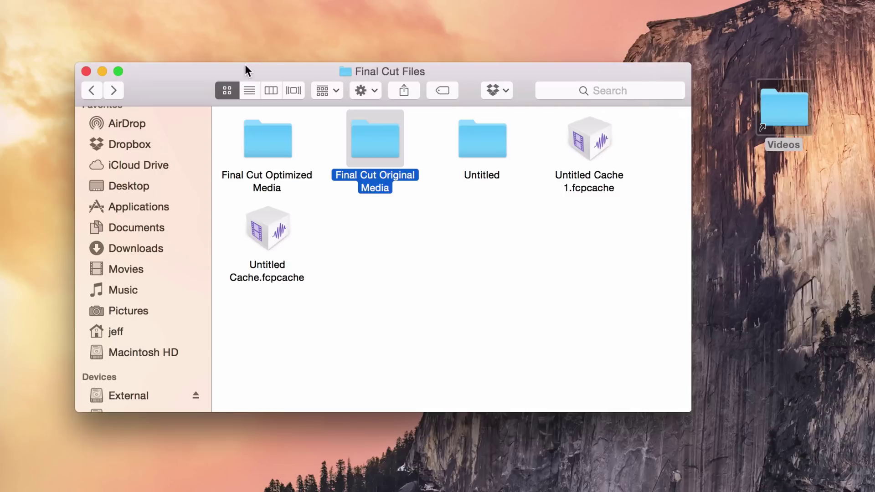
click(85, 71)
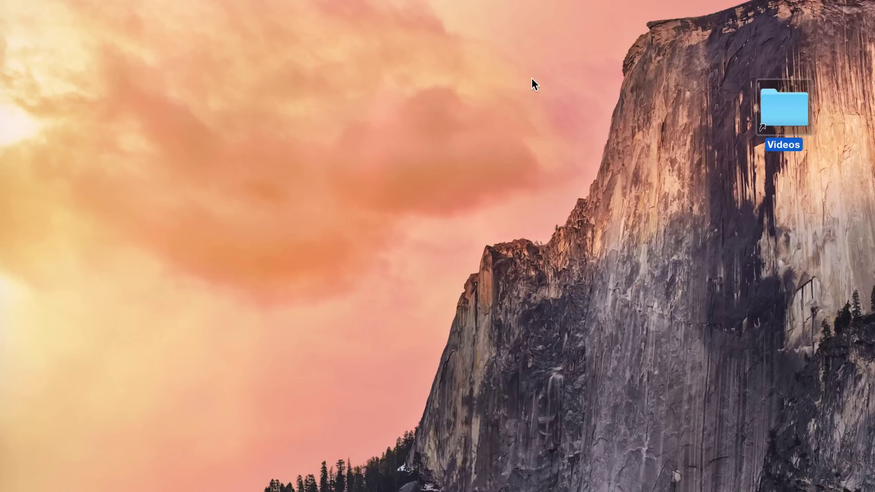